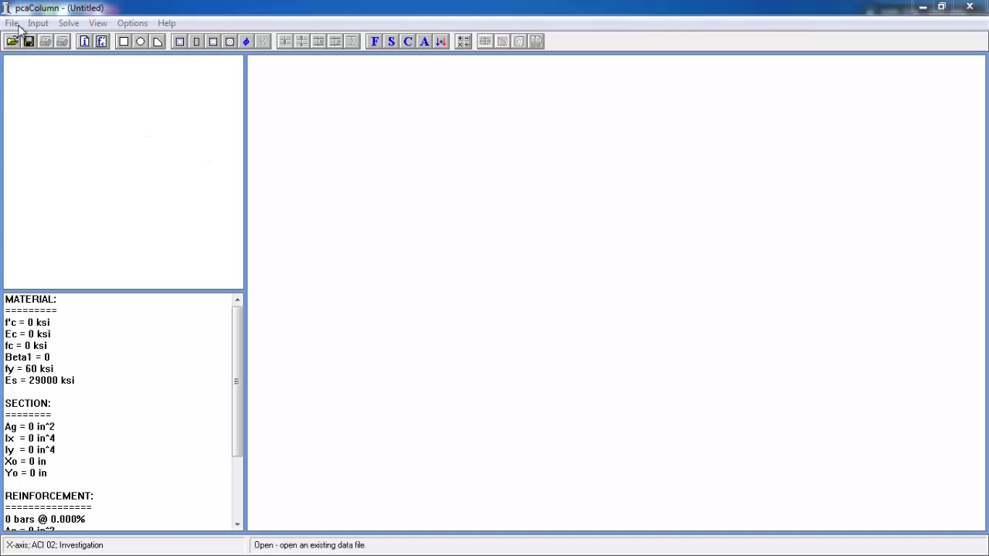
Save the untitled column data file to the Desktop under the name 222.
left_click(28, 42)
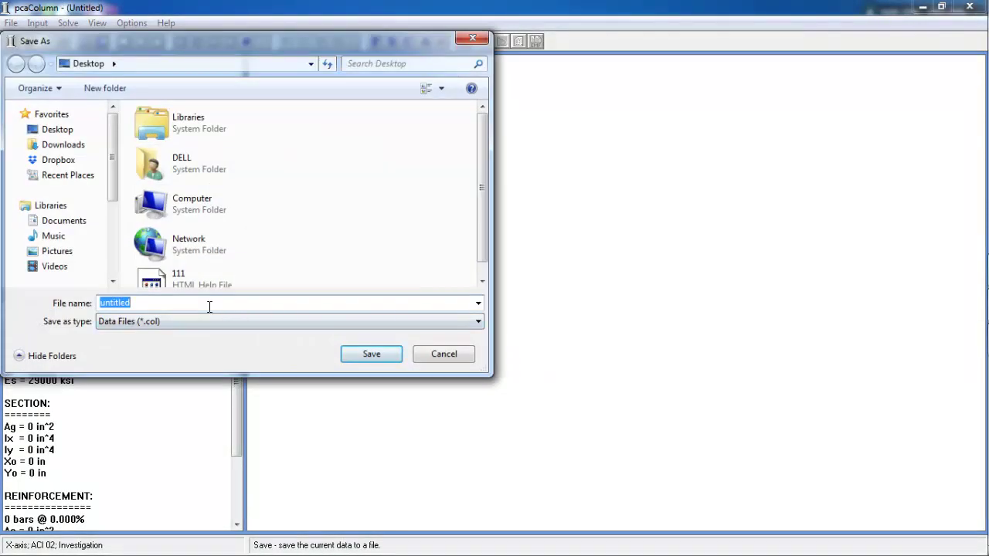
left_click(208, 307)
left_click_drag(209, 305, 55, 300)
type("222")
left_click(363, 356)
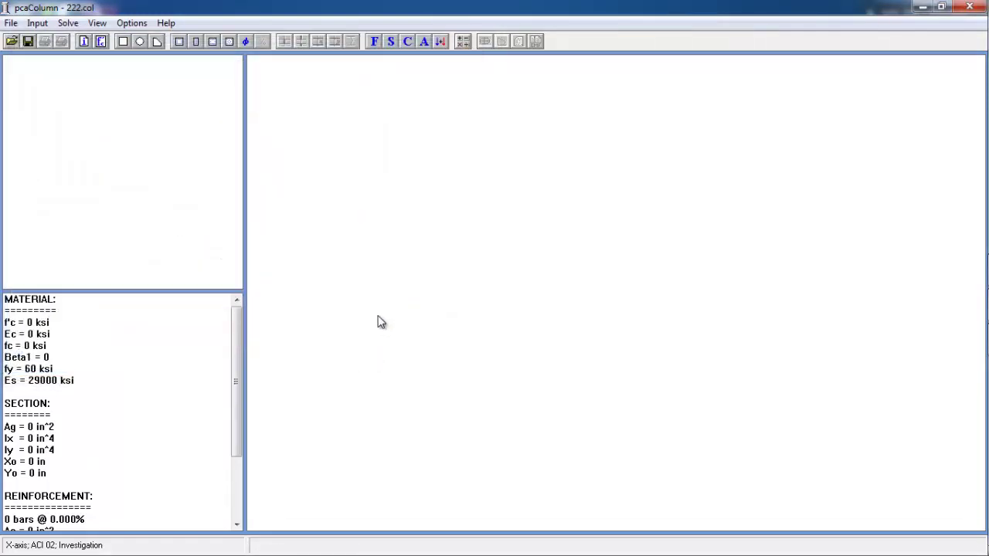
Fill in the general information with project label 1 and column label 1, using metric units and a biaxial run.
left_click(38, 23)
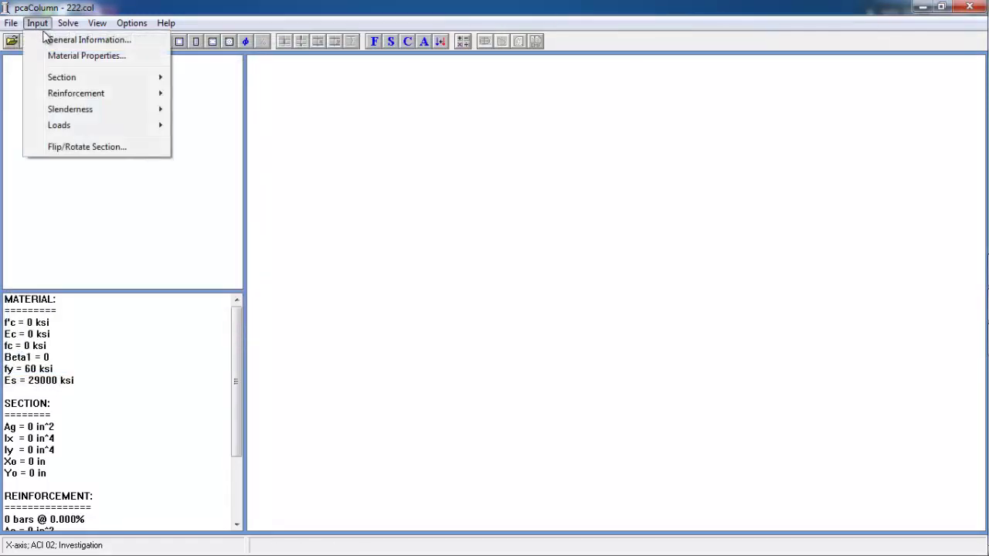
left_click(69, 41)
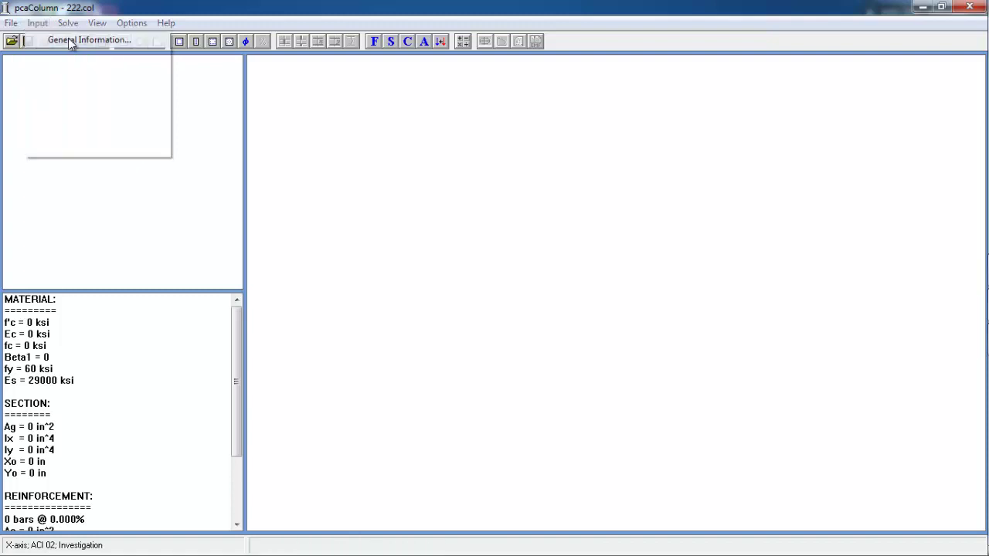
type("1")
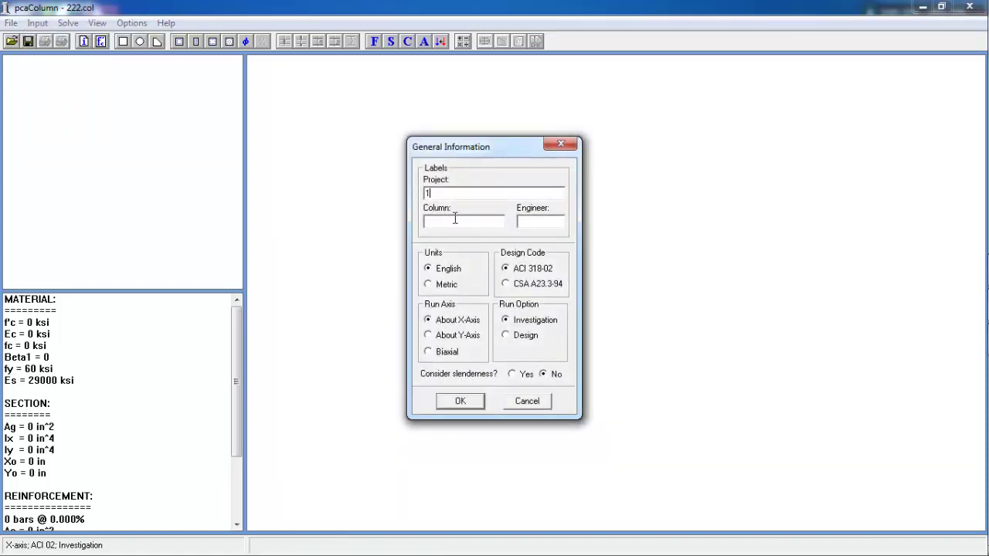
type("1")
left_click(545, 222)
left_click(429, 285)
left_click(431, 354)
left_click(460, 401)
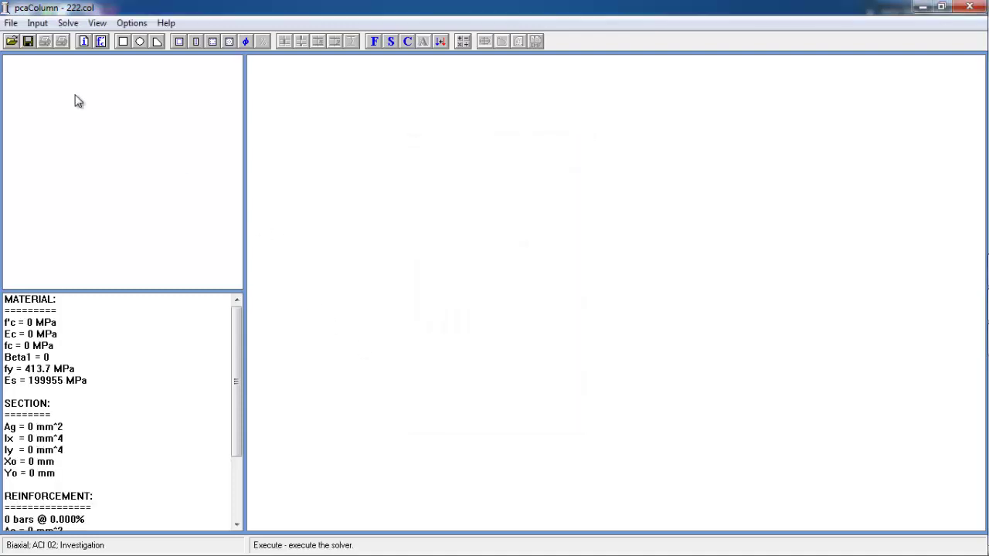
Set the concrete strength f'c to 30 MPa in the material properties.
left_click(38, 23)
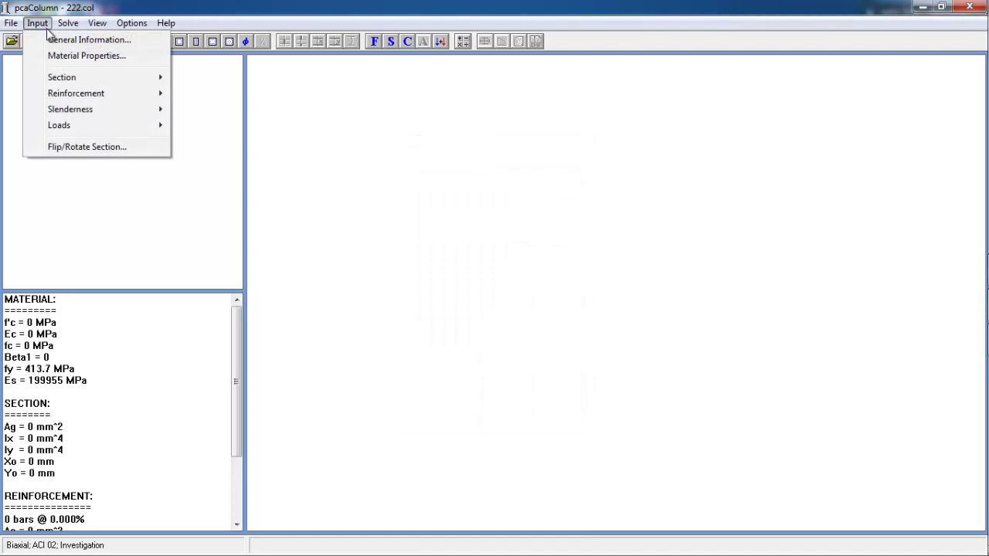
left_click(81, 56)
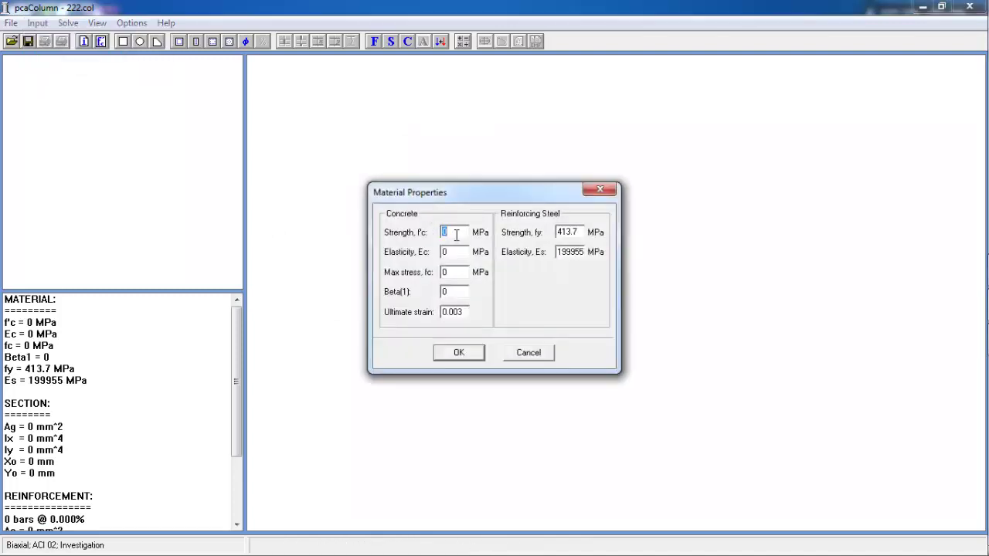
type("30")
left_click(458, 354)
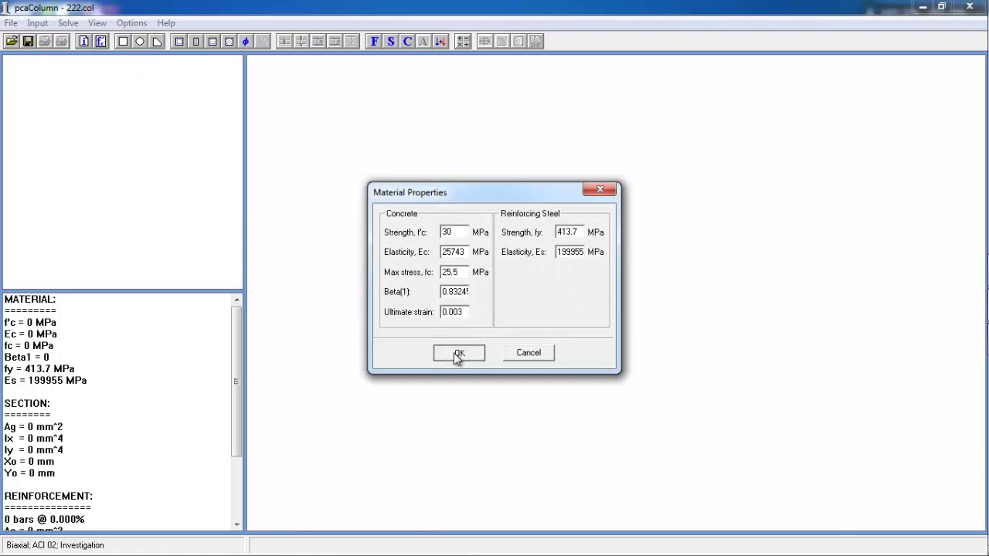
Define a circular column section with a diameter of 1500 mm.
left_click(37, 24)
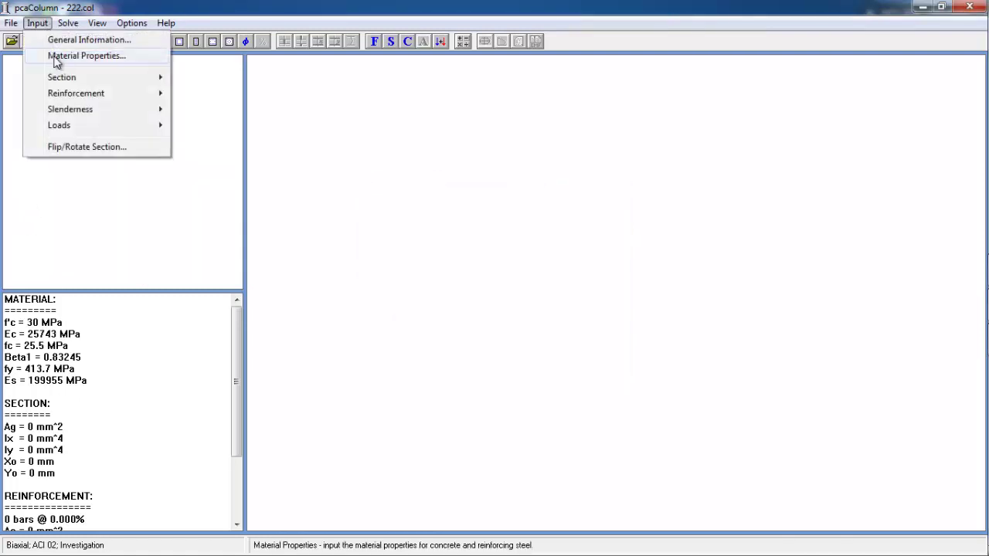
mouse_move(112, 83)
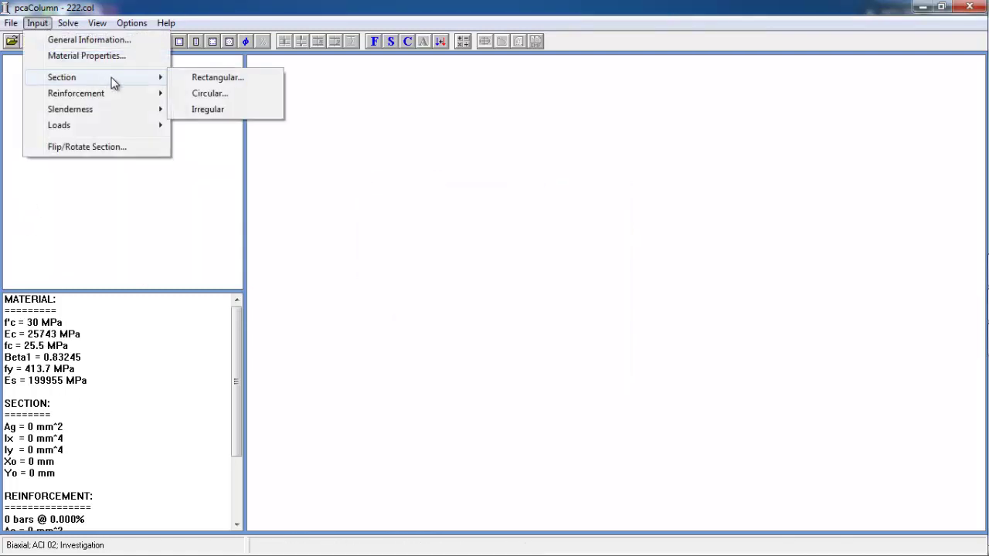
left_click(212, 93)
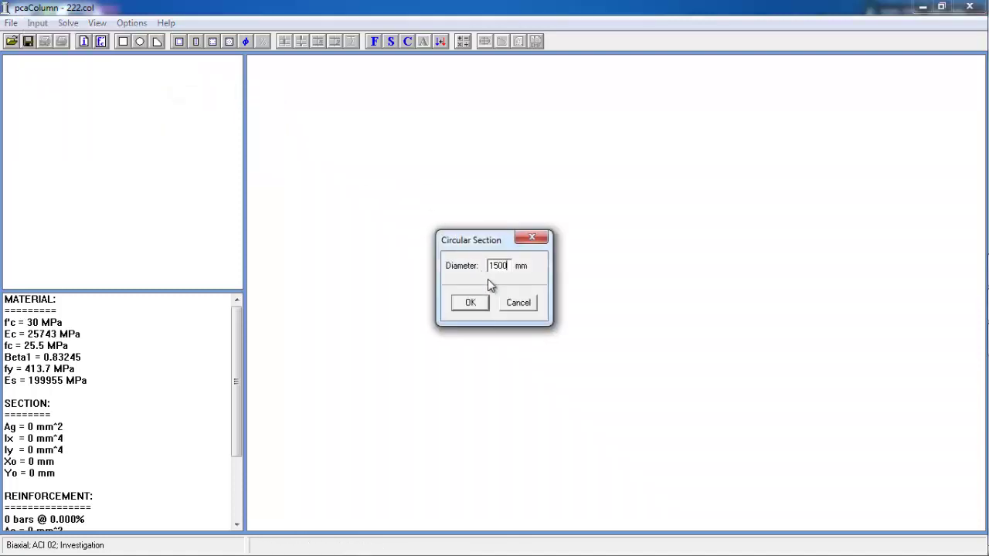
left_click(477, 304)
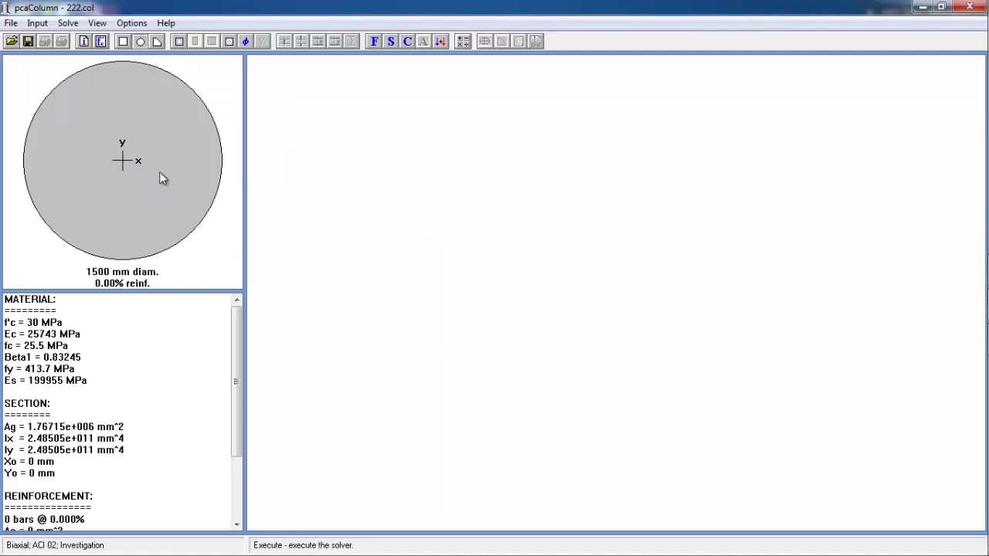
Reinforce the section with 24 equally arranged #10 bars in a circular layout, with 100 mm clear cover to the longitudinal bars.
left_click(37, 24)
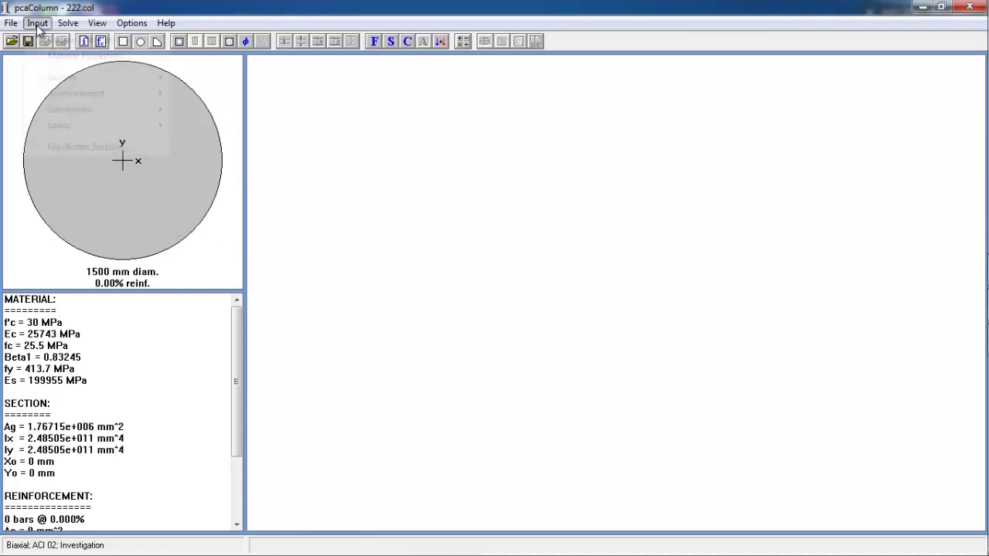
mouse_move(135, 99)
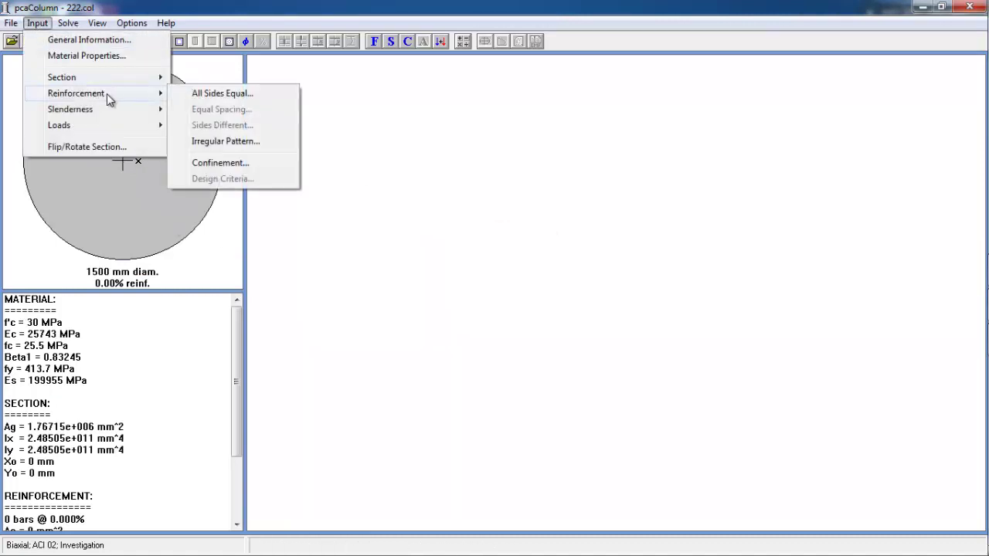
left_click(219, 93)
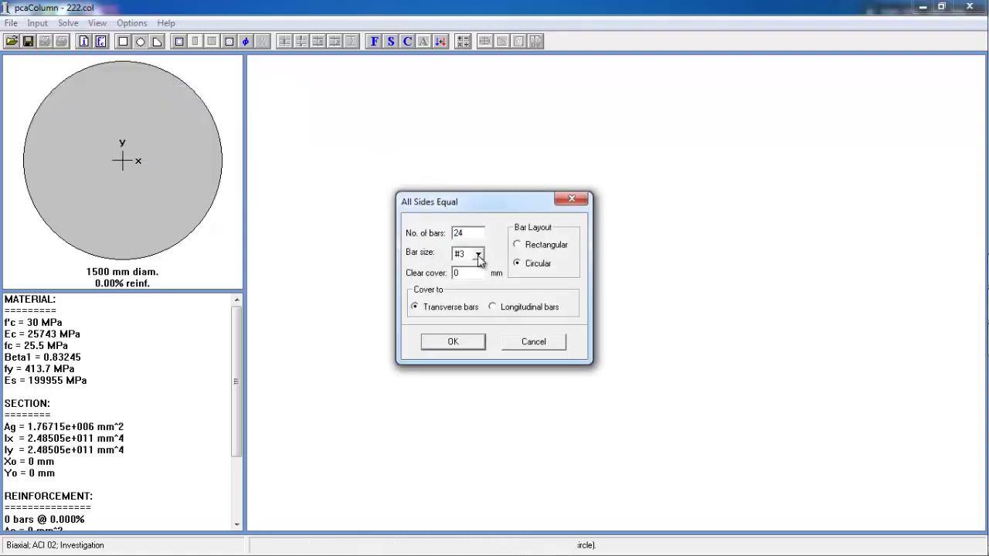
left_click(478, 255)
scroll(480, 300, "down", 2)
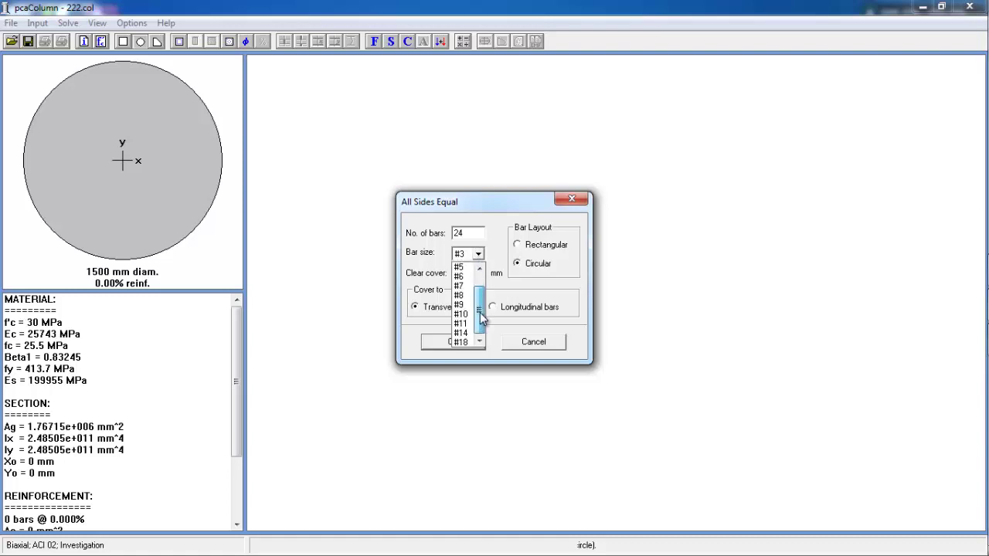
left_click(461, 319)
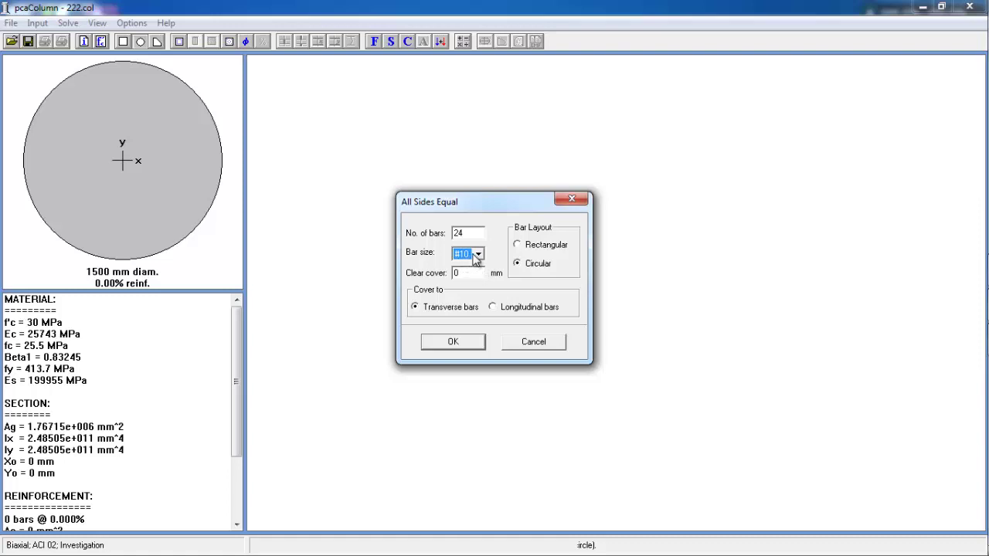
key("Tab")
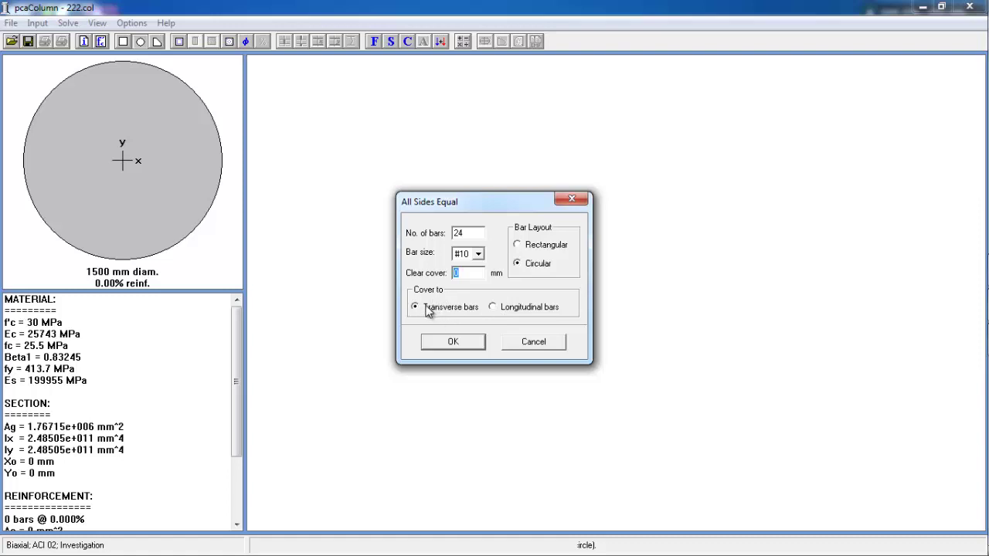
left_click(492, 308)
double_click(456, 273)
type("100")
left_click(454, 343)
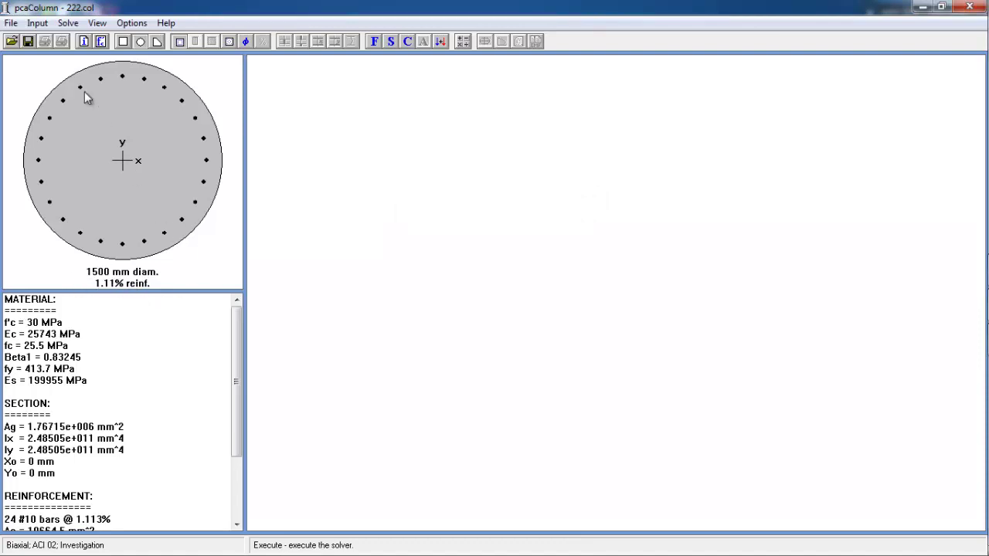
Add a factored load case of 500 kN with an X-moment of 1000 kN-m and a Y-moment of 3000 kN-m.
left_click(37, 22)
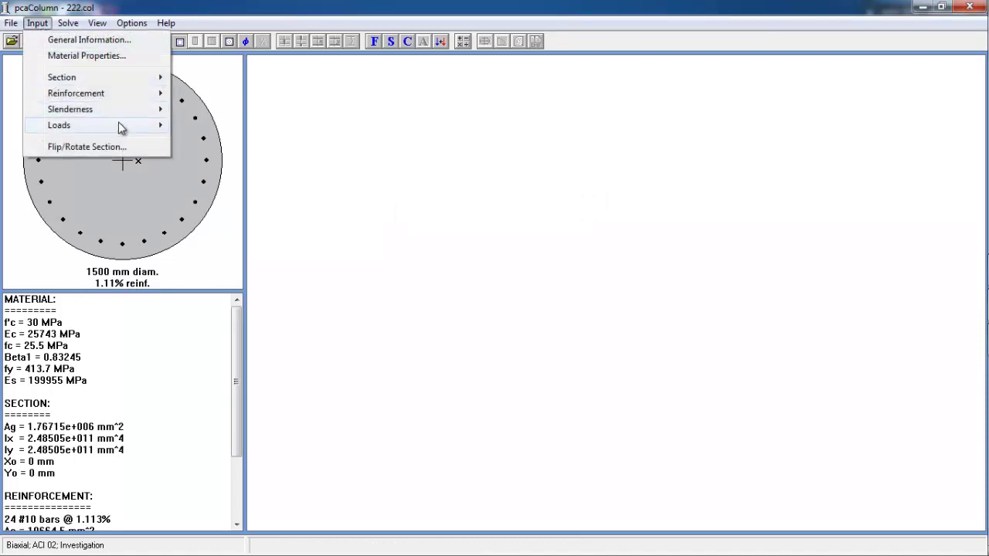
mouse_move(121, 127)
left_click(210, 127)
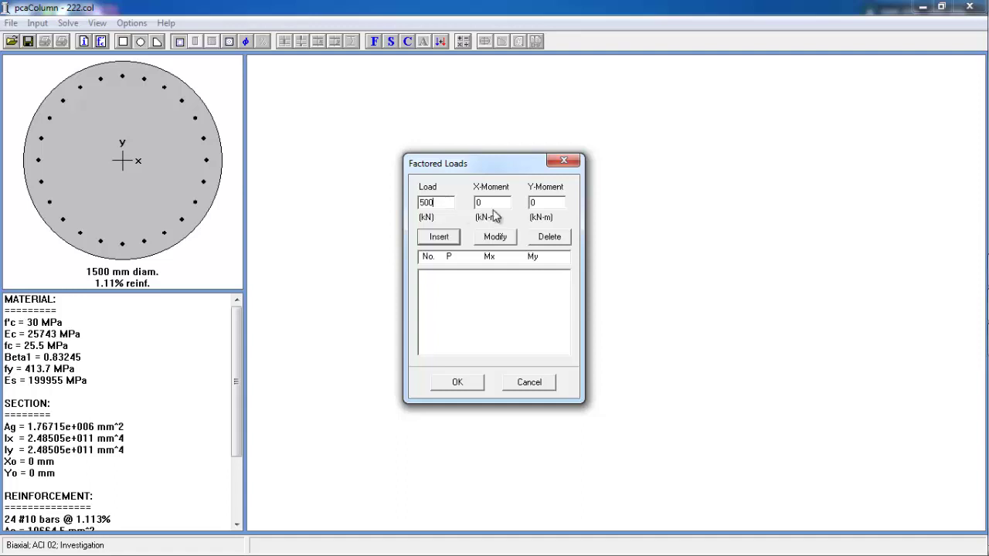
key("Tab")
type("1000")
left_click(435, 238)
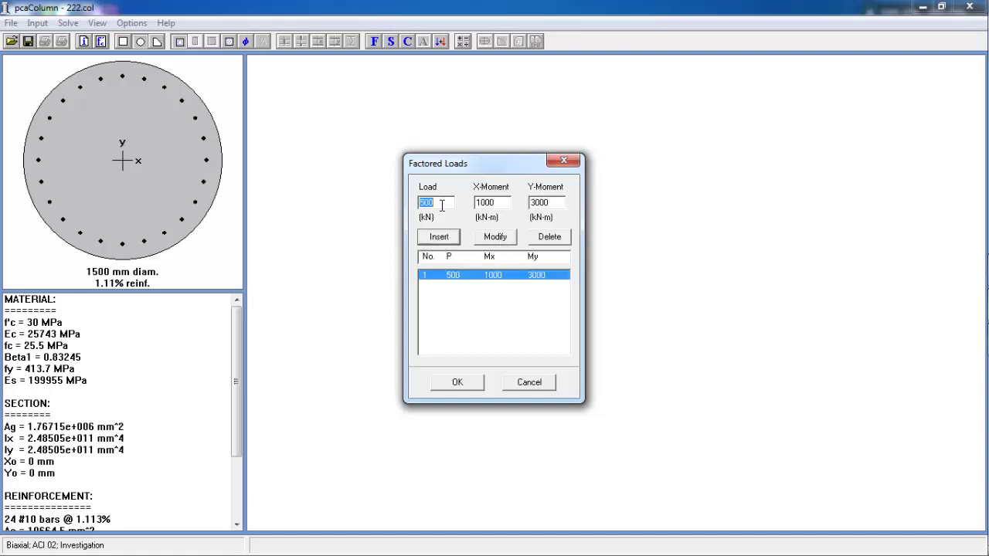
Add a second factored load case of 600 kN with moments of 2000 kN-m in X and 1500 kN-m in Y, and accept the loads.
type("6")
type("2")
left_click_drag(537, 202, 526, 204)
type("15")
left_click(439, 236)
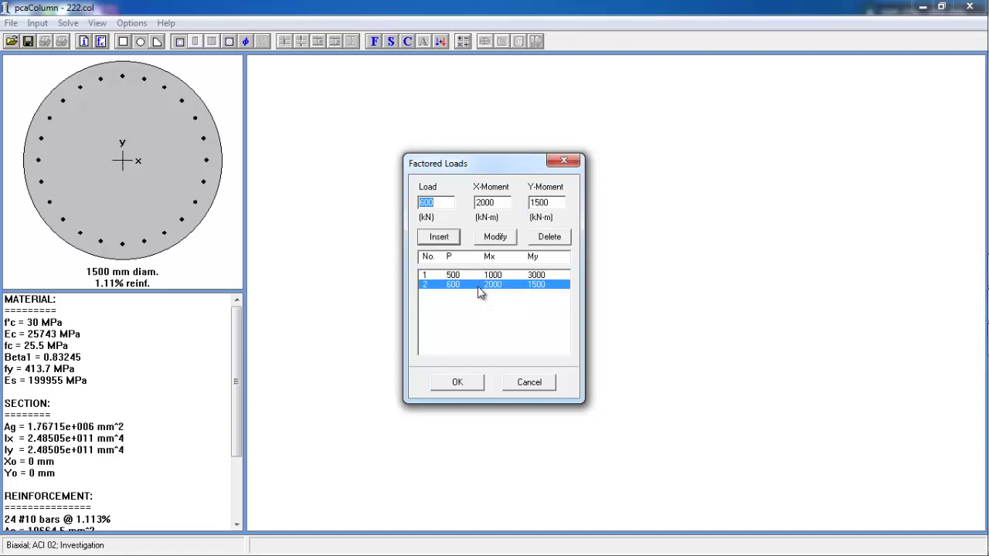
left_click(456, 381)
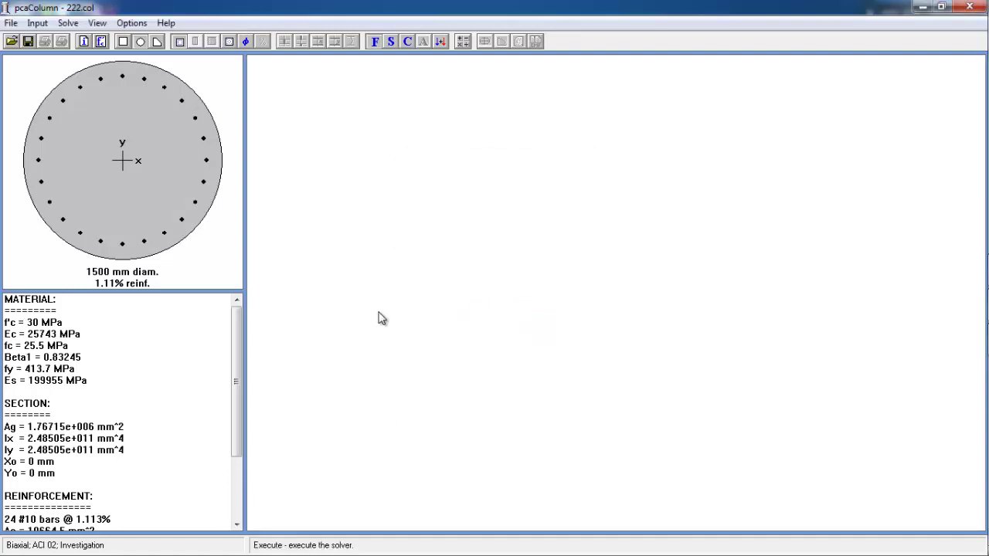
Execute the solver and display the interaction diagram sliced at a moment angle of 45 degrees.
left_click(67, 24)
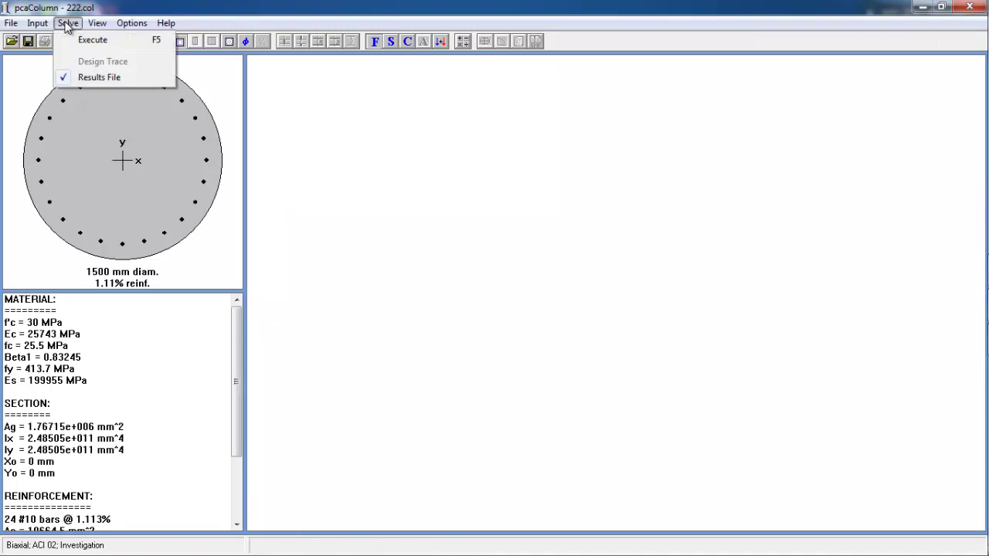
left_click(159, 41)
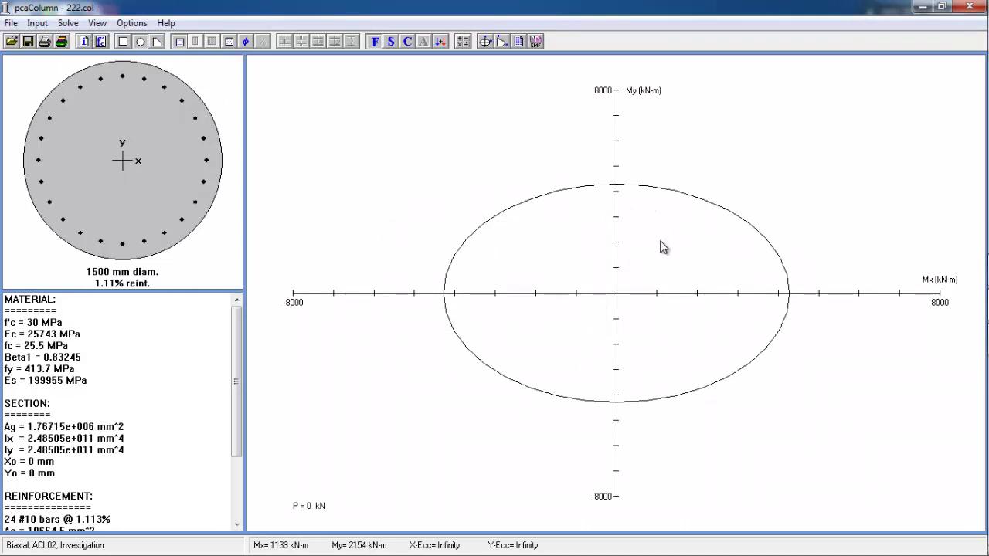
left_click(501, 42)
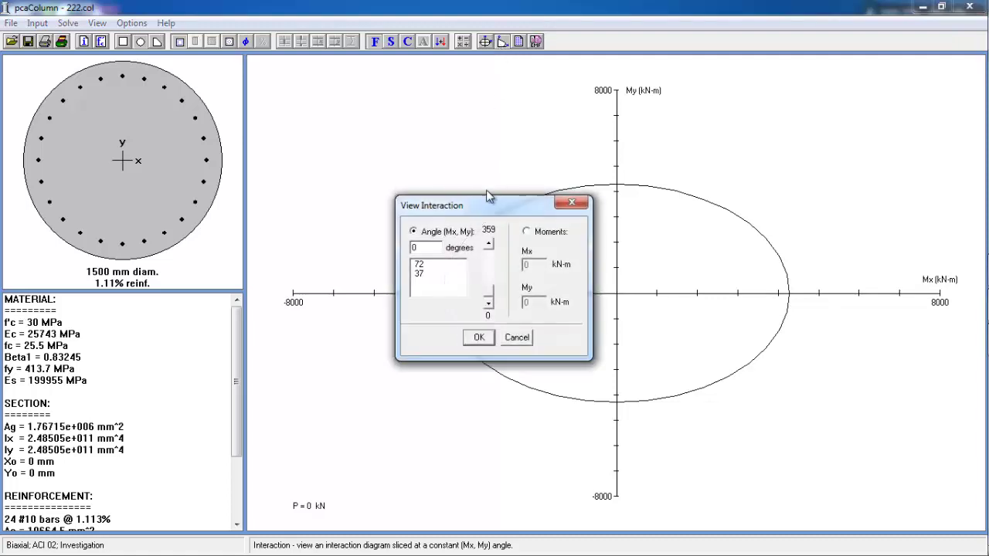
double_click(407, 247)
type("45")
left_click(479, 340)
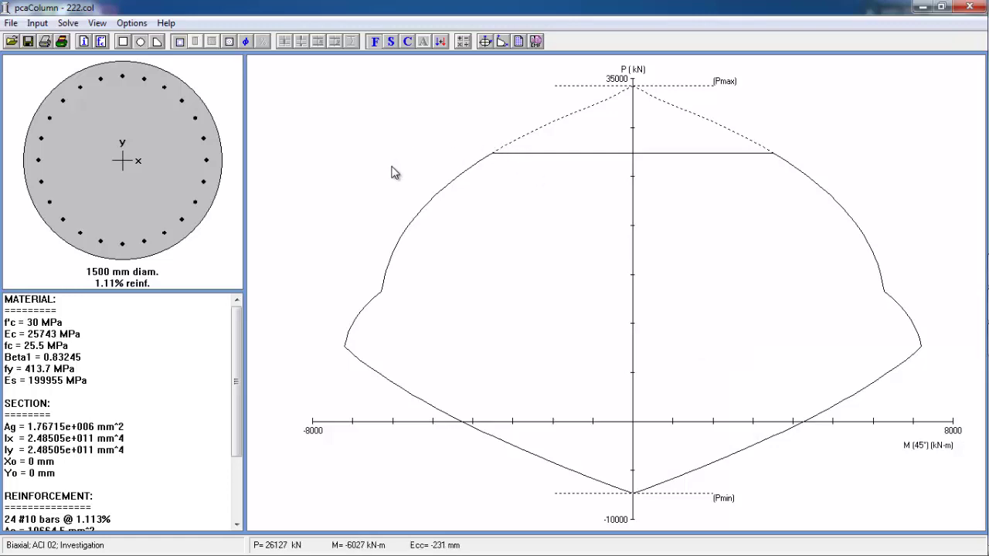
Open the text results report and examine the bar sizes and diameters in the ASTM A615 rebar table.
key("F2")
scroll(393, 165, "down", 15)
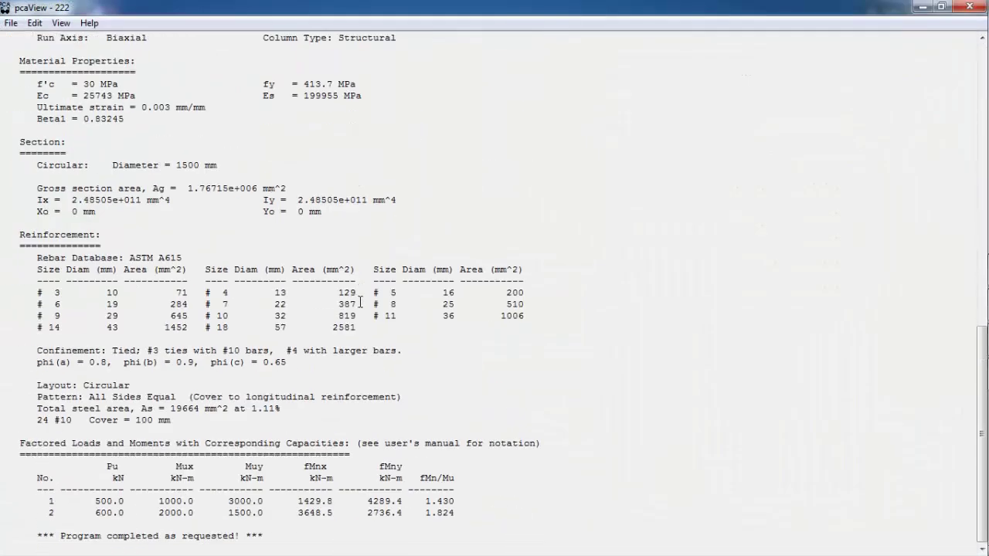
scroll(359, 302, "up", 6)
scroll(375, 281, "down", 6)
left_click_drag(26, 270, 538, 328)
left_click(237, 328)
left_click_drag(233, 316, 207, 316)
left_click_drag(291, 316, 275, 316)
left_click(286, 306)
left_click_drag(122, 316, 109, 306)
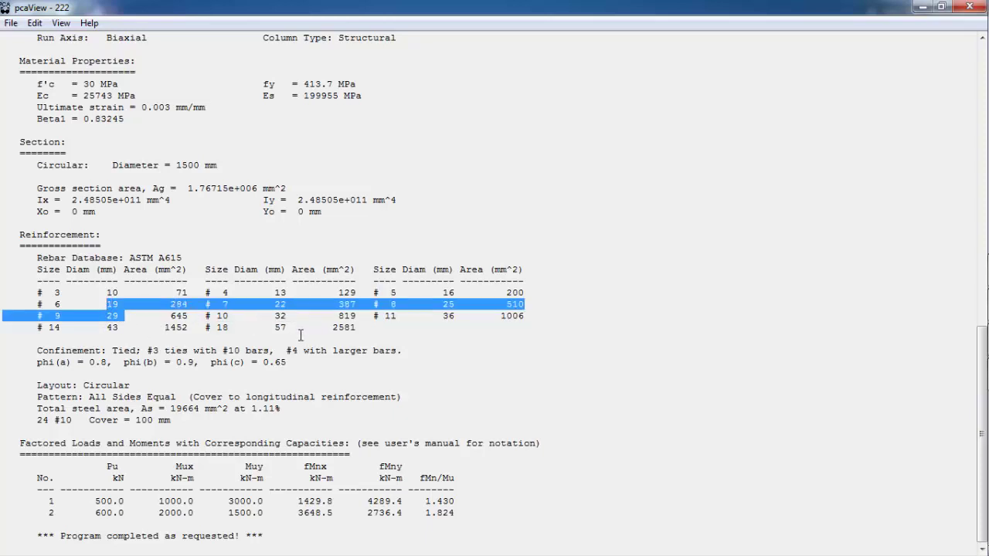
left_click_drag(405, 315, 437, 309)
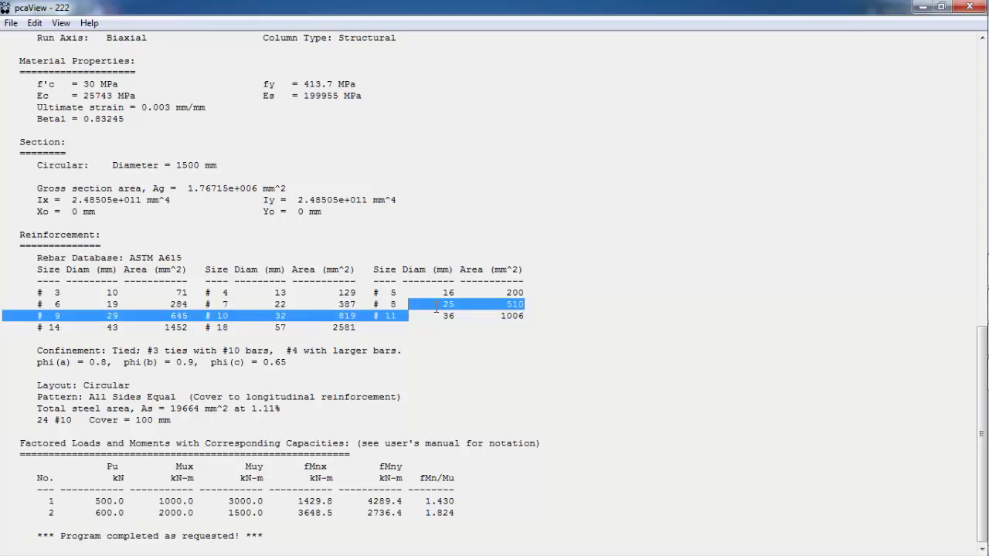
left_click(449, 307)
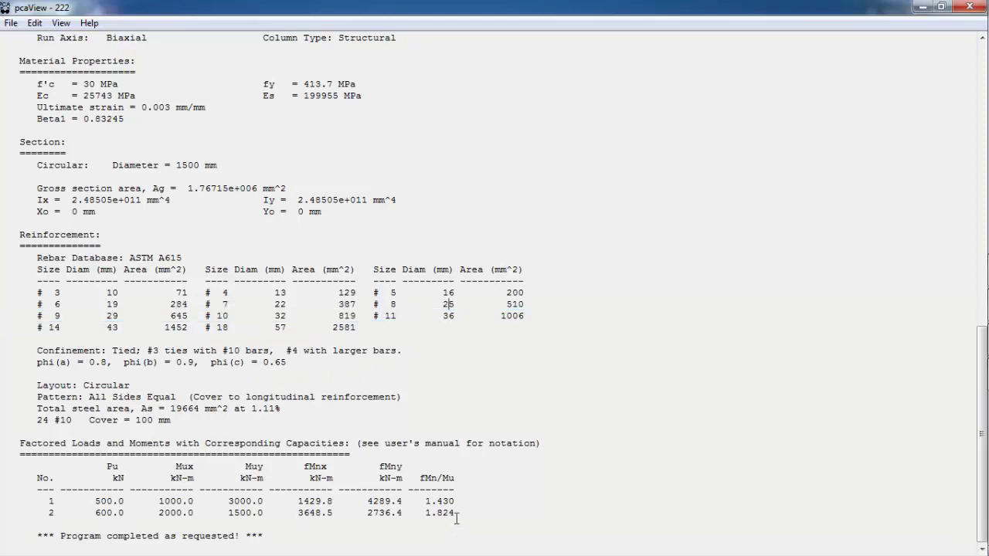
Examine the factored loads, moment capacities and fMn/Mu ratios in the biaxial results report, and close the report.
left_click_drag(460, 513, 2, 492)
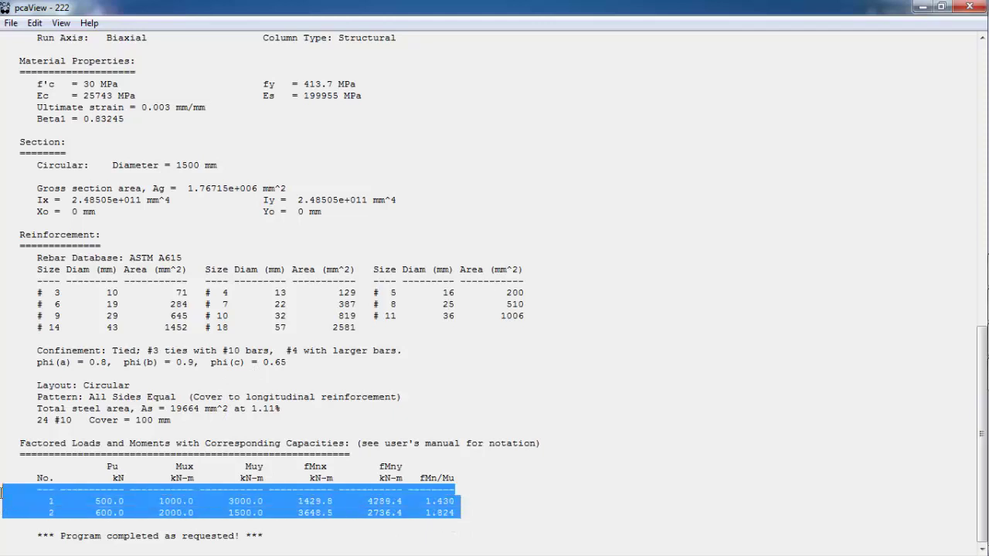
left_click(463, 503)
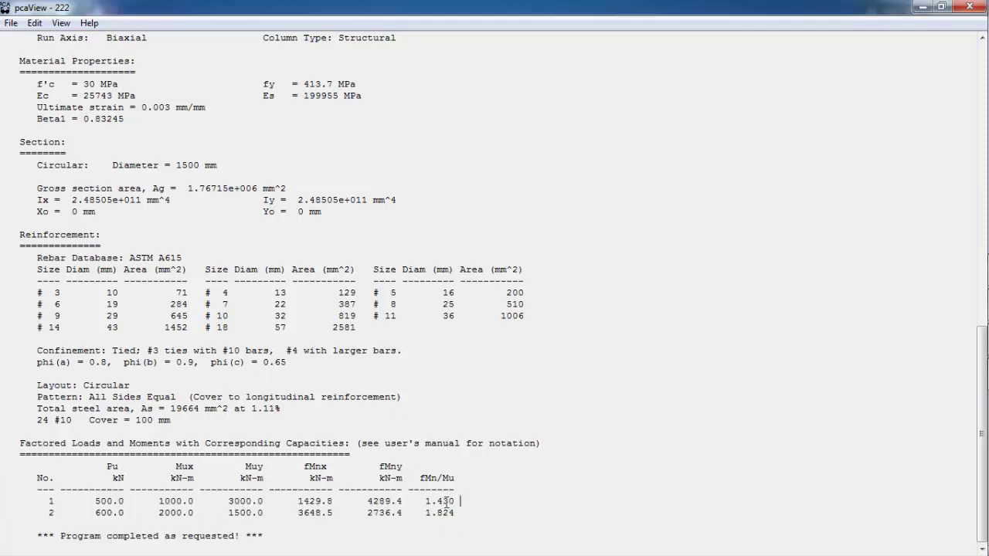
left_click_drag(460, 502, 424, 518)
scroll(417, 490, "up", 20)
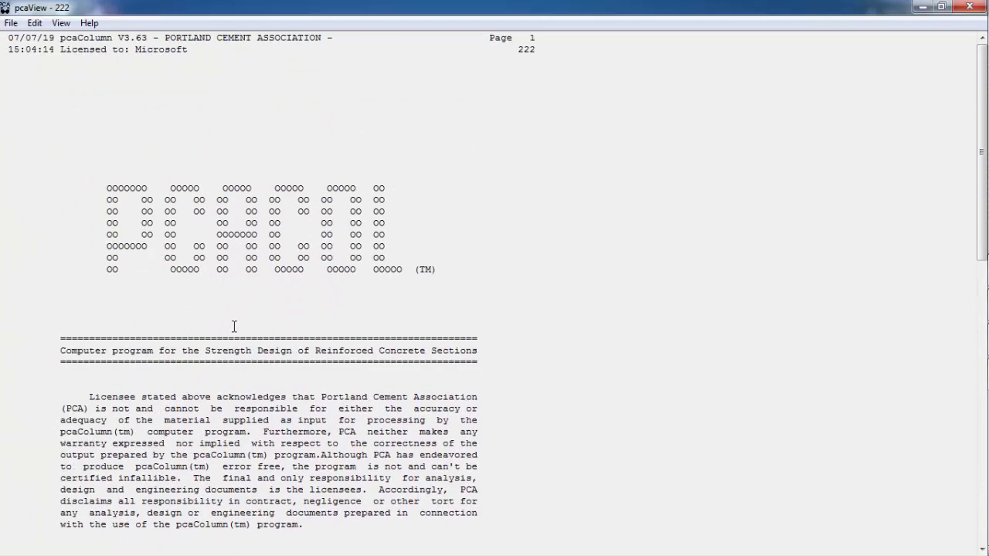
left_click(970, 7)
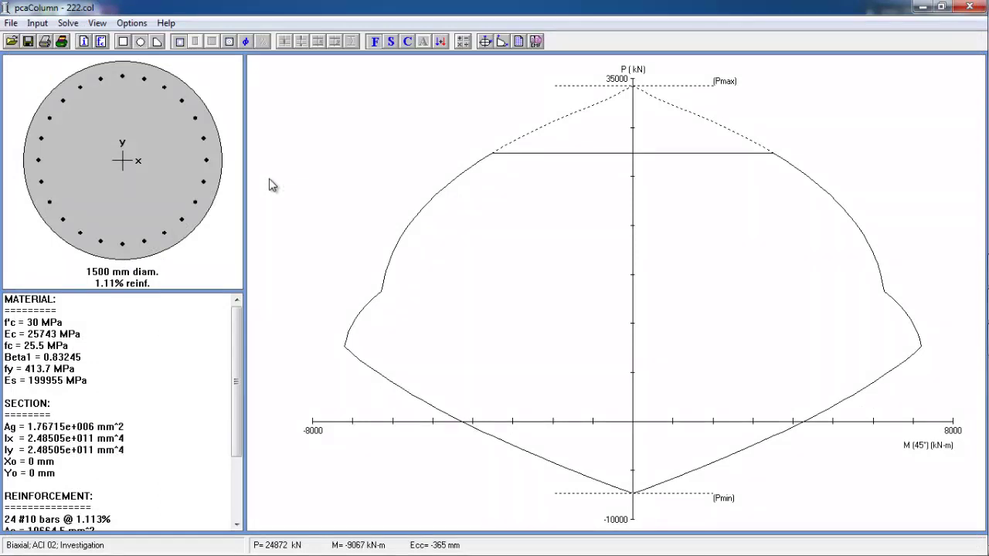
Change the run axis in the general information to About Y-Axis.
left_click(40, 24)
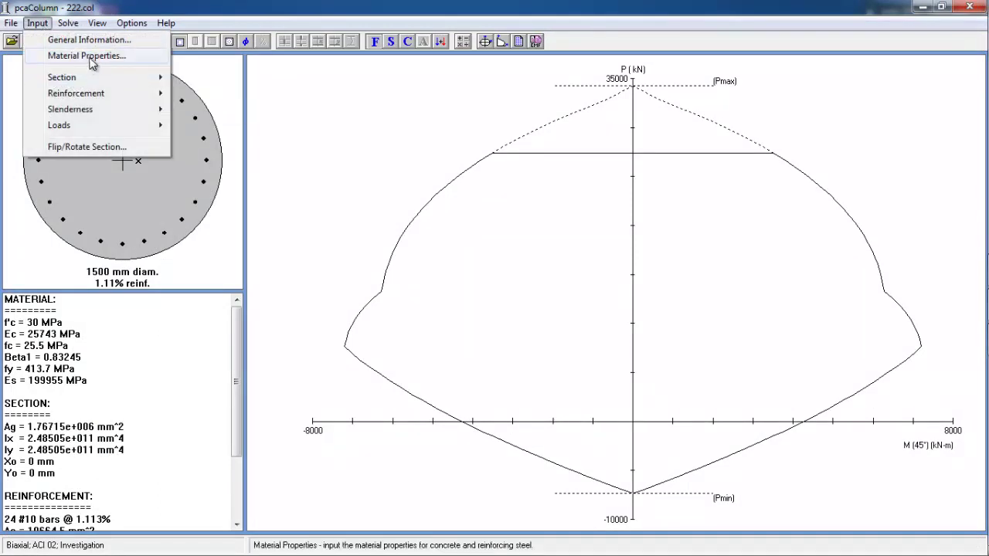
left_click(90, 40)
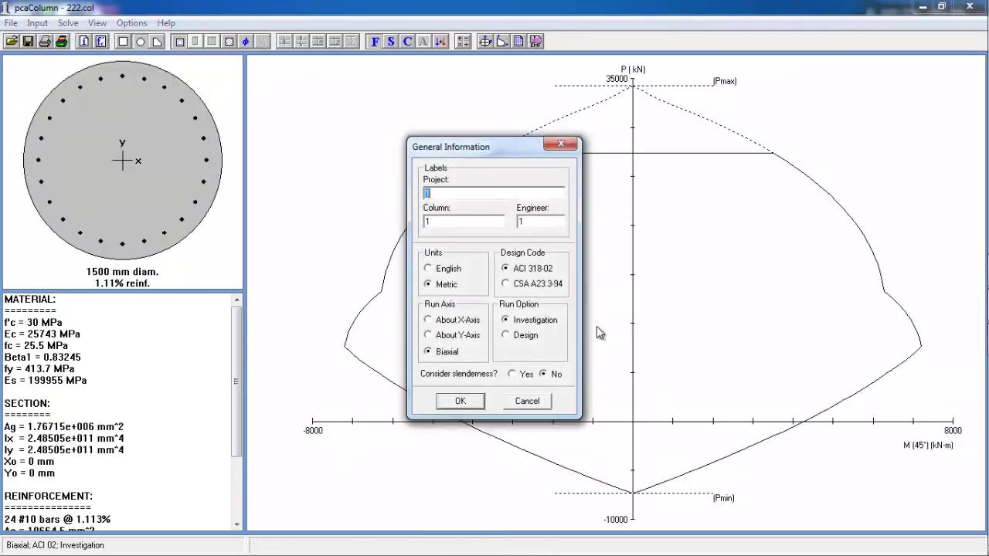
left_click(434, 337)
left_click(460, 401)
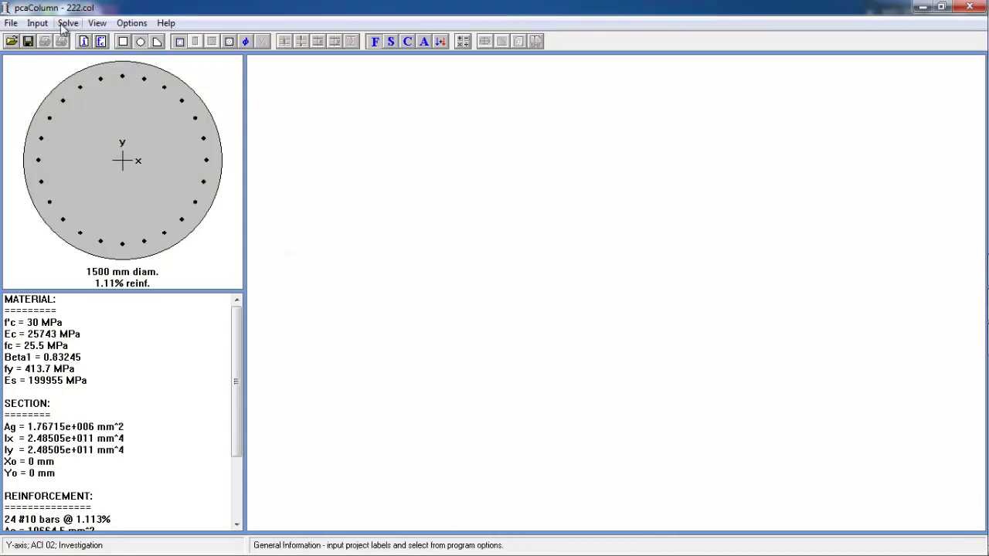
Review and accept the existing factored loads, and execute the solver for the Y-axis investigation.
left_click(37, 24)
mouse_move(85, 128)
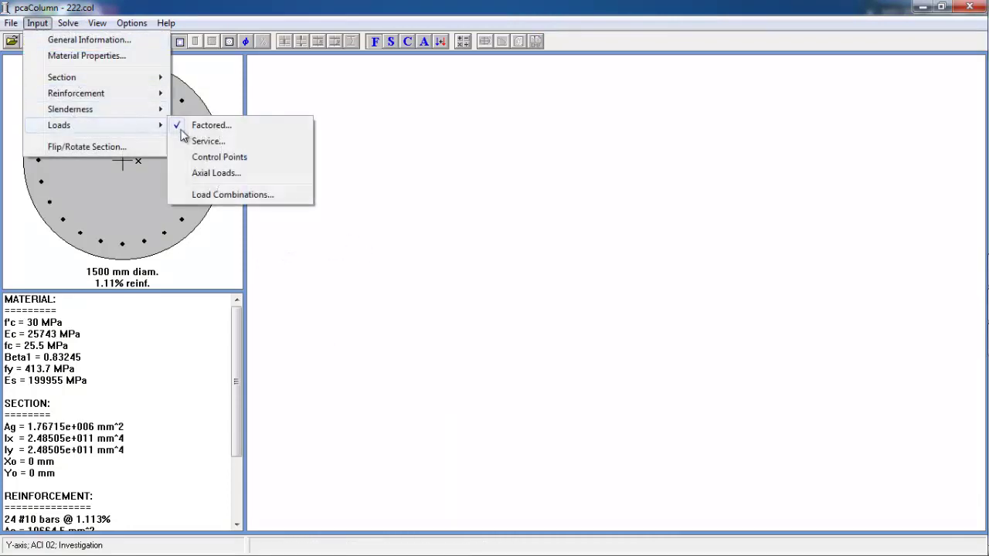
left_click(205, 126)
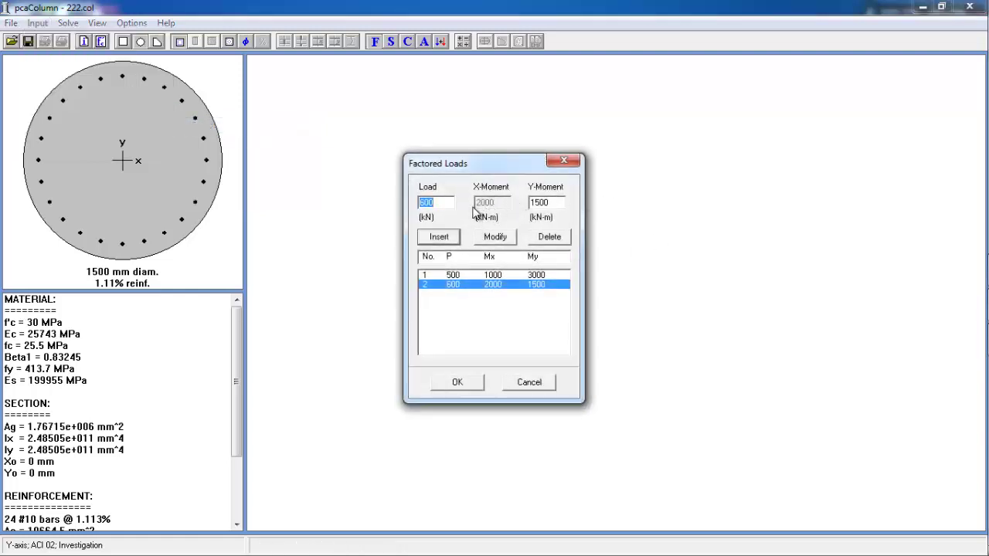
left_click(456, 383)
key("ctrl+F5")
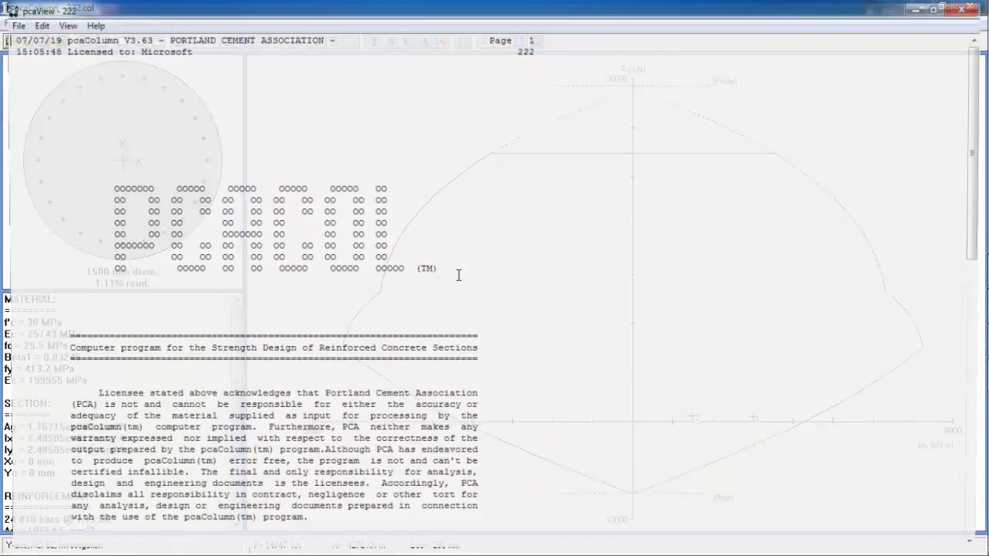
Examine the fMn/Mu ratios of both load cases in the Y-axis results report, and close the report.
scroll(445, 296, "down", 20)
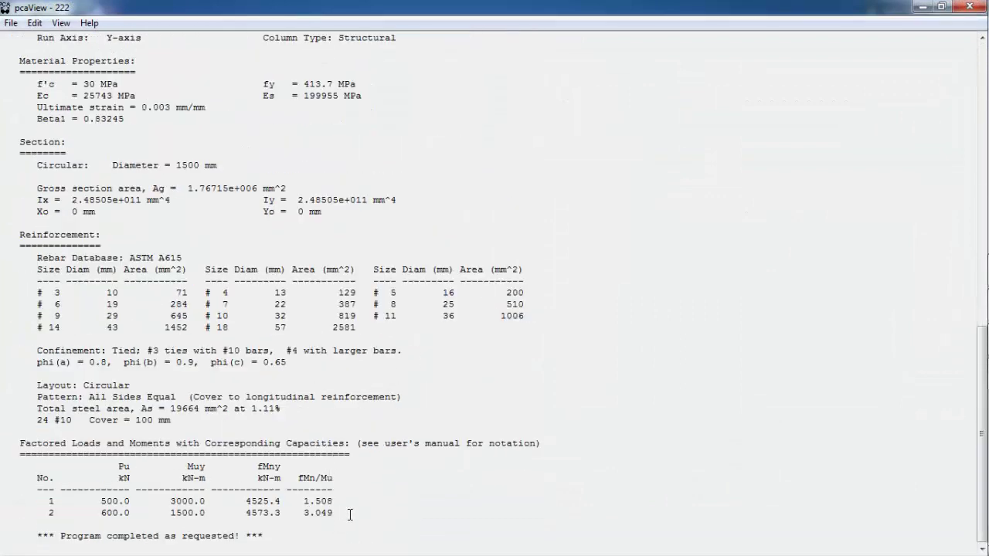
left_click_drag(350, 513, 292, 502)
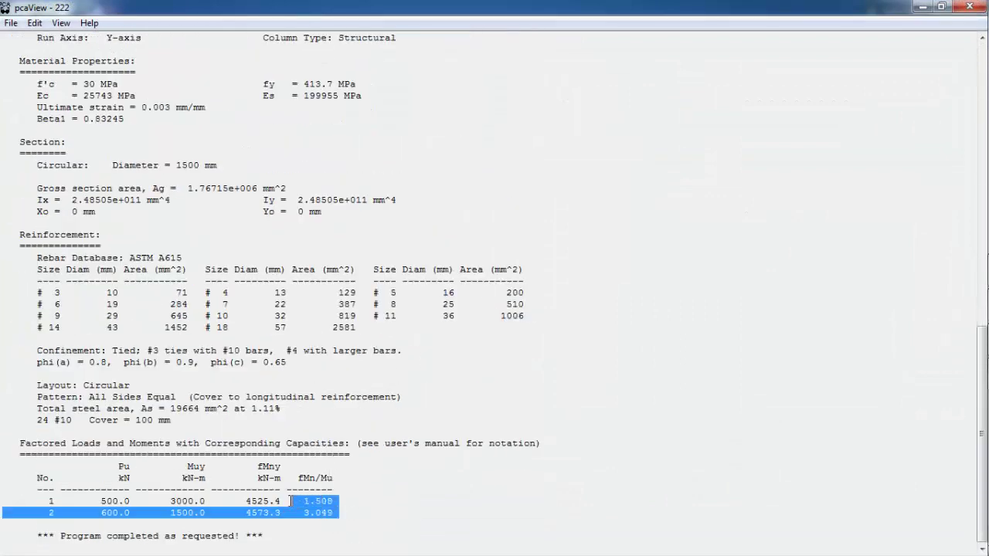
left_click(340, 511)
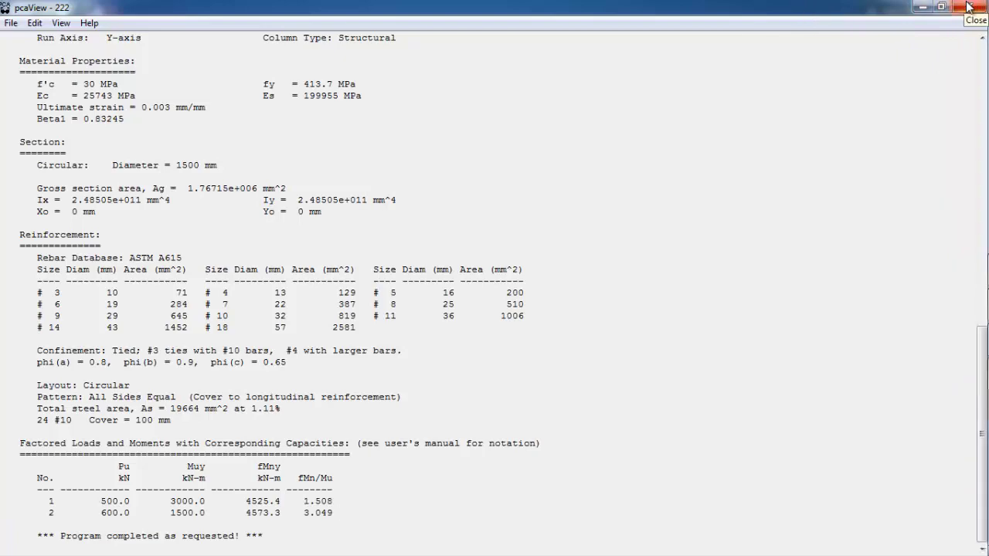
left_click(972, 6)
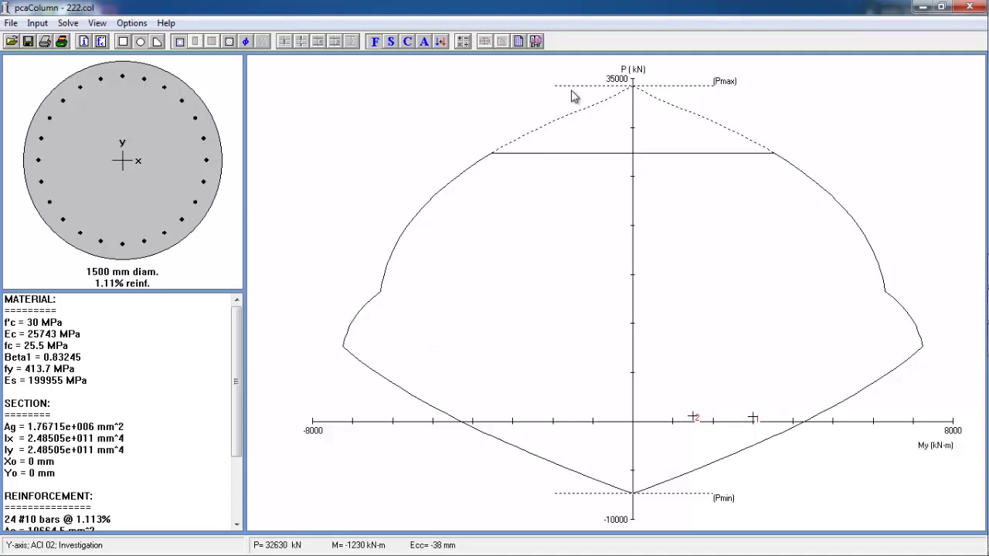
Copy the Y-axis interaction diagram to the clipboard in EMF format and paste it into a blank Excel sheet at cell E7.
left_click(538, 44)
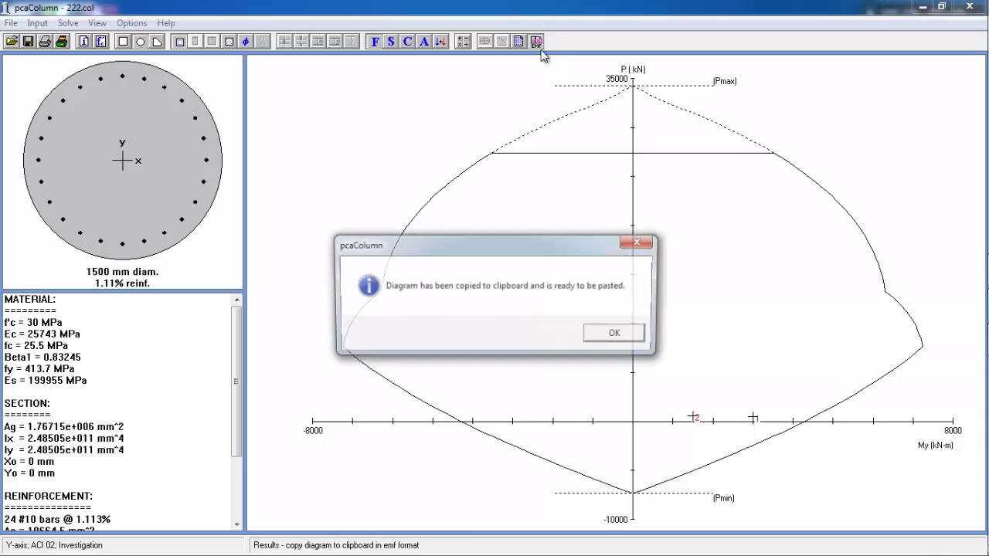
left_click(622, 334)
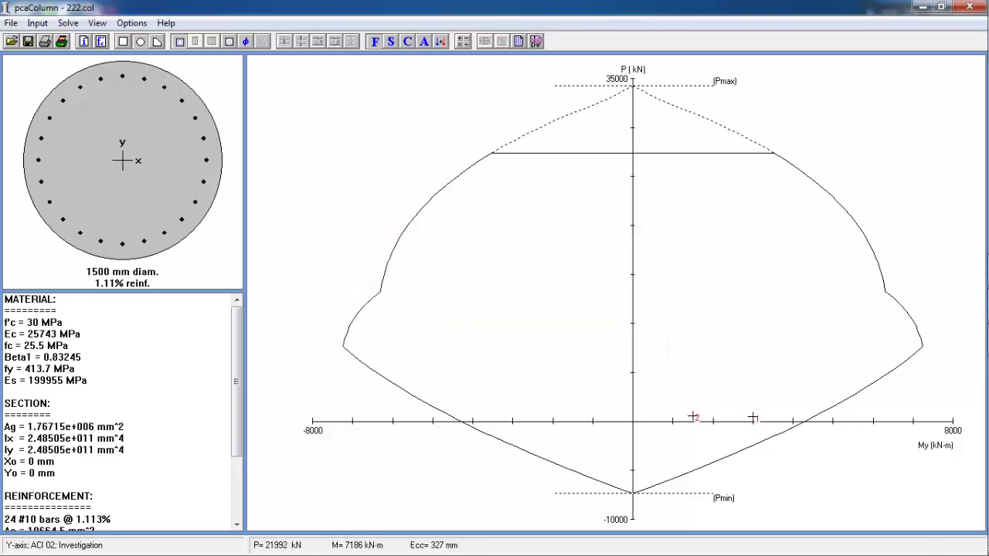
left_click(917, 8)
double_click(61, 160)
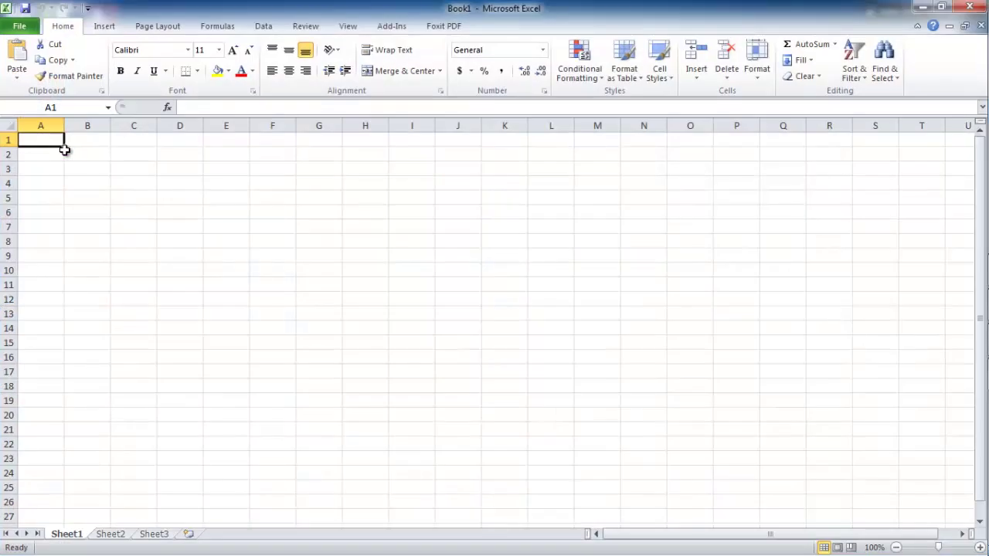
left_click(240, 235)
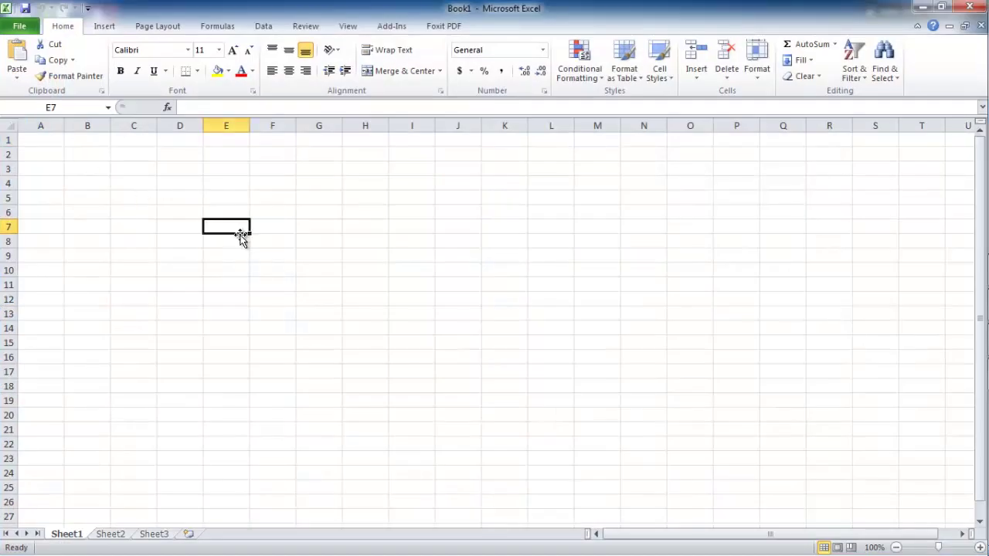
key("ctrl+v")
Shift the pasted diagram slightly across the sheet, and close the workbook without saving the changes.
scroll(342, 275, "up", 5)
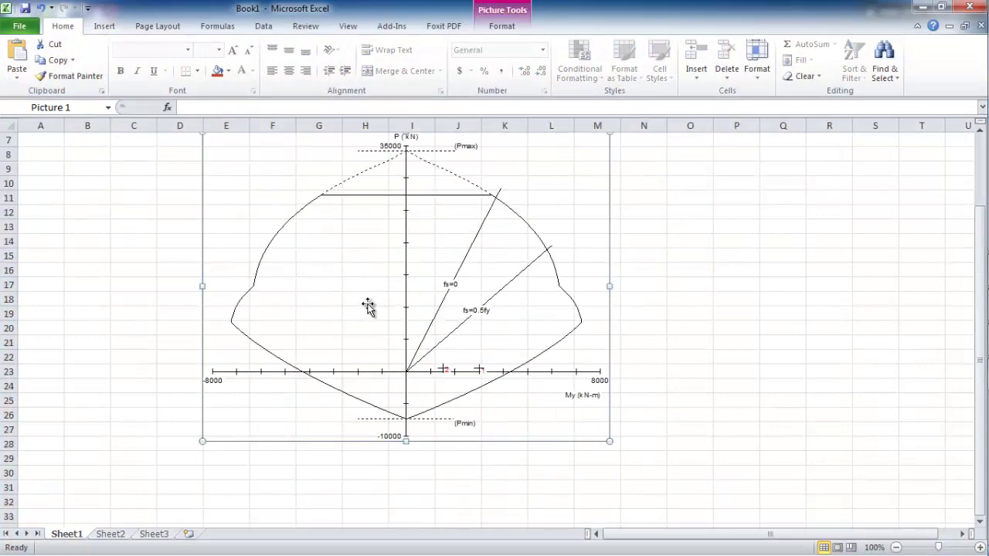
left_click_drag(400, 274, 450, 293)
left_click(712, 311)
scroll(525, 386, "down", 2)
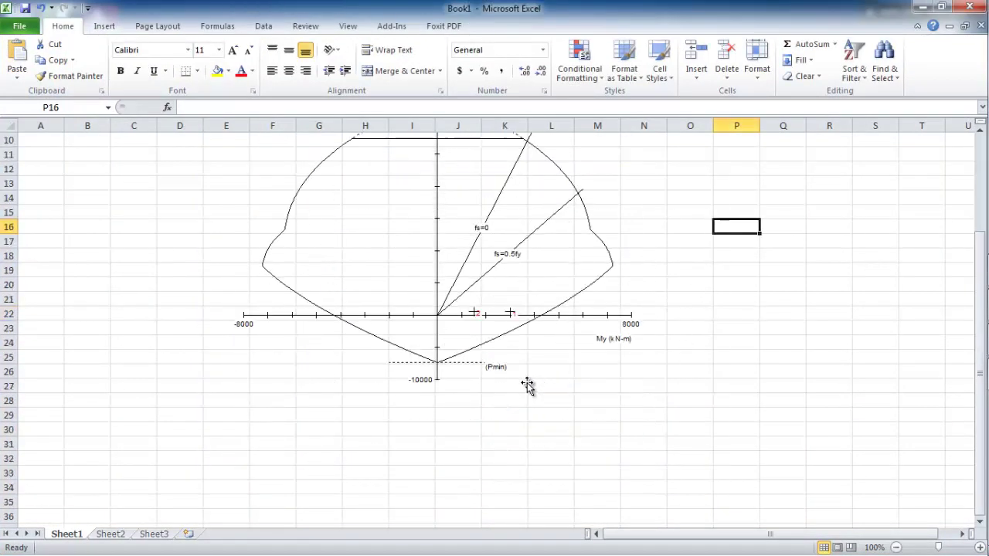
scroll(560, 363, "up", 3)
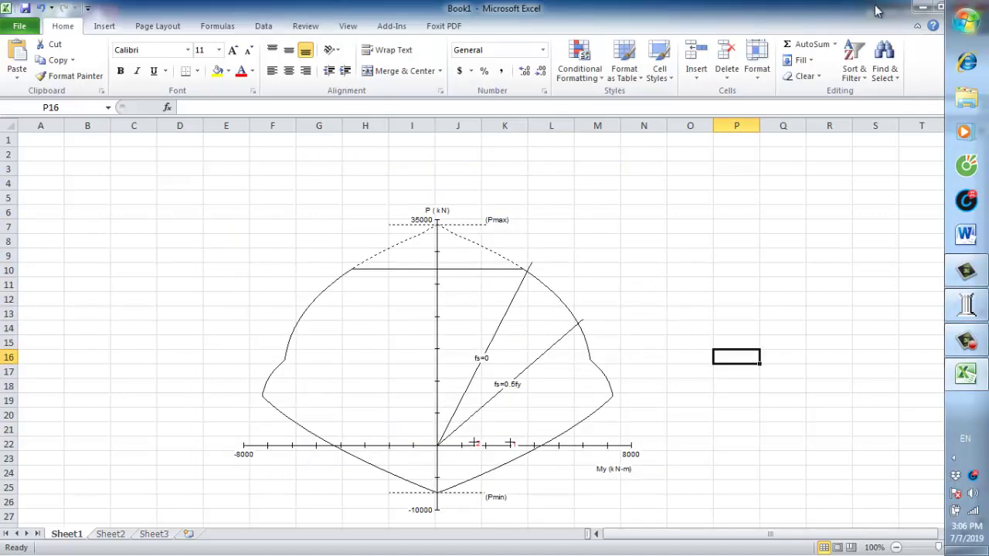
left_click(965, 8)
left_click(488, 300)
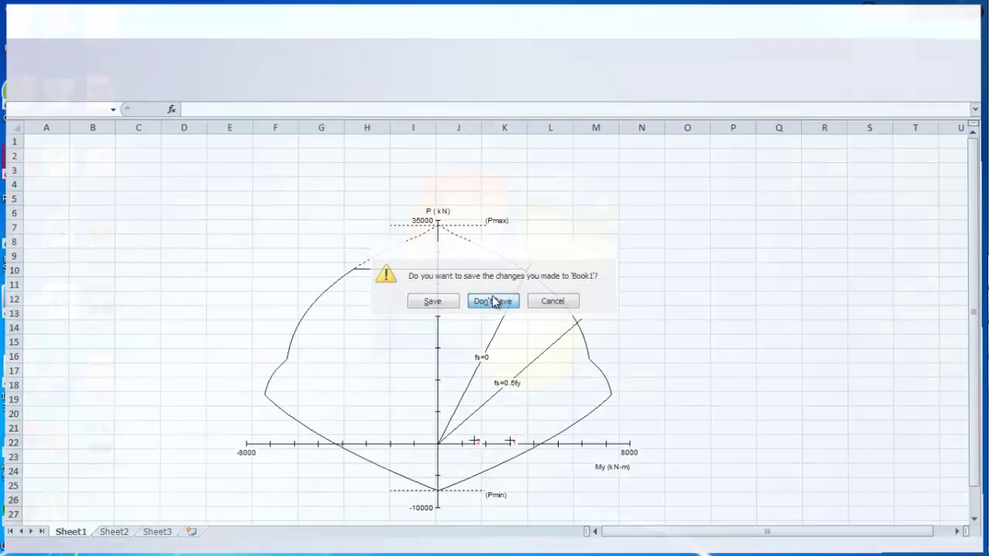